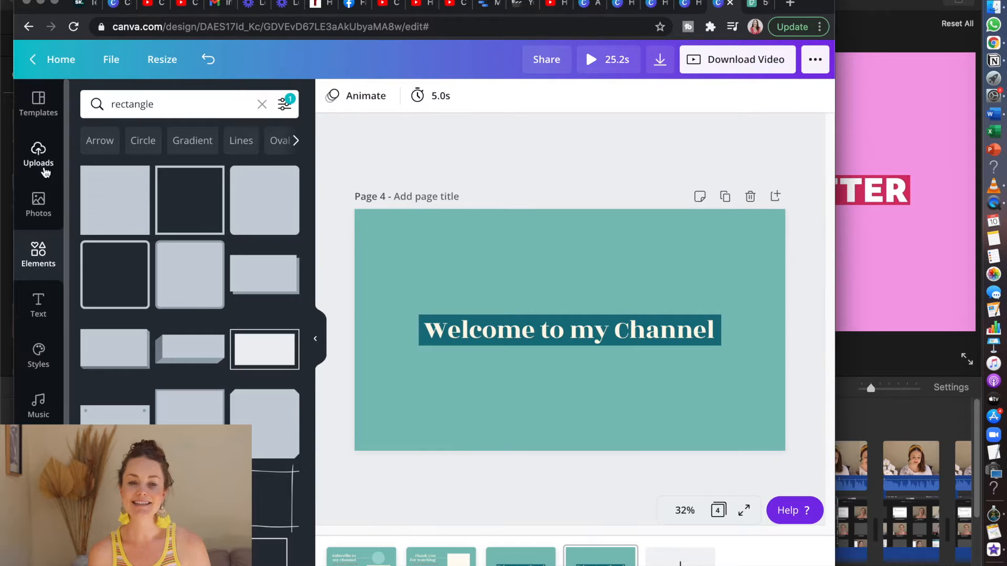
# Place the uploaded pink name-card image on page 4 as a reference and replace the title with the name introduction
pyautogui.click(165, 357)
pyautogui.moveTo(607, 378); pyautogui.dragTo(560, 281)
pyautogui.doubleClick(569, 331)
pyautogui.write('My Name is Megs')
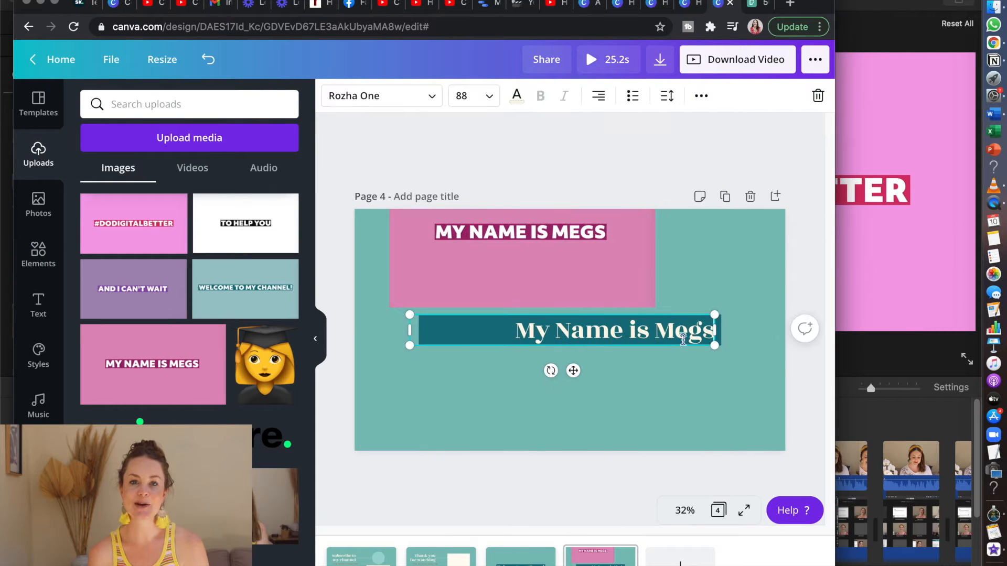
# Reposition the page 4 title and recolour its rectangle dark magenta from the reference image, shortening the rectangle to fit
pyautogui.moveTo(608, 332); pyautogui.dragTo(601, 331)
pyautogui.click(695, 332)
pyautogui.click(332, 96)
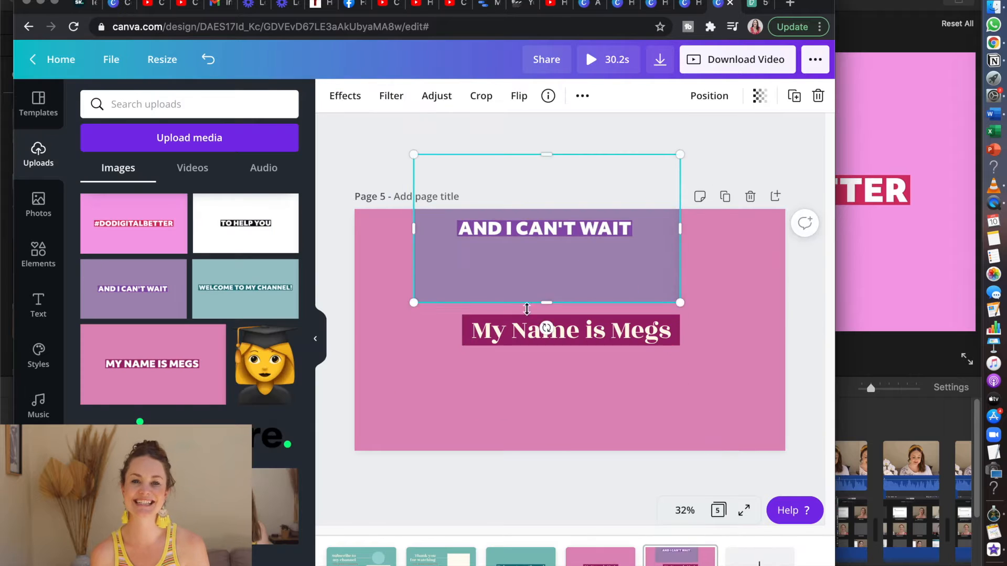
# Retitle page 5 as "And I Can't Wait"
pyautogui.doubleClick(527, 329)
pyautogui.write("And I Can't Wait")
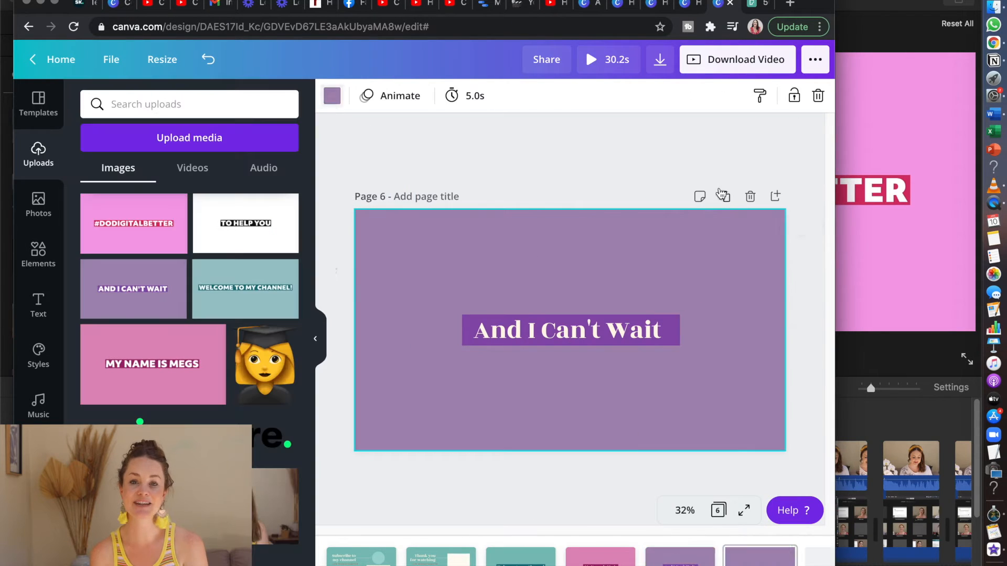
# Place the uploaded "TO HELP YOU" image on page 6 as a reference and make the page background white
pyautogui.moveTo(246, 223); pyautogui.dragTo(513, 175)
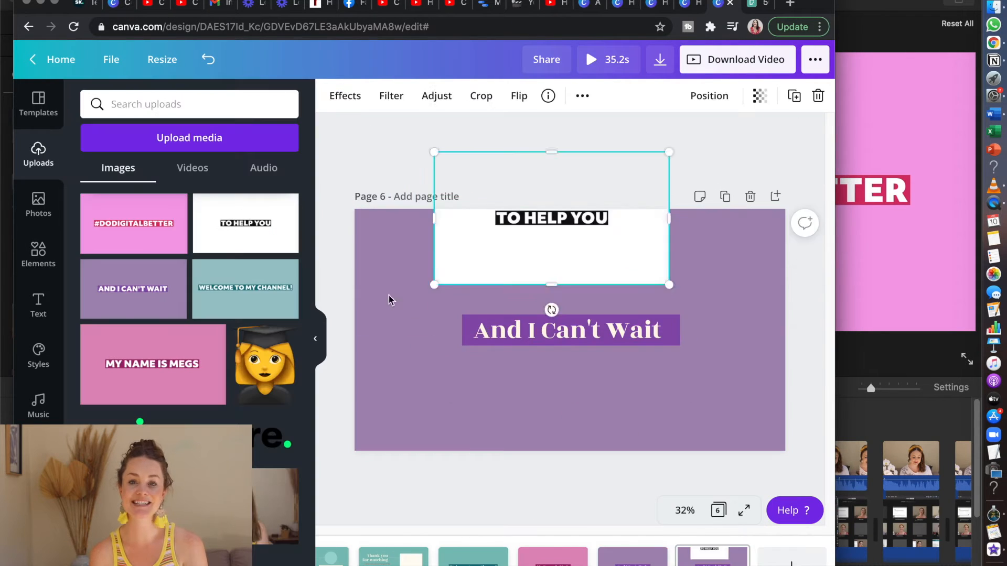
pyautogui.click(398, 272)
pyautogui.click(338, 97)
pyautogui.click(132, 412)
# Recolour the page 6 title rectangle black and change the title to "To help you"
pyautogui.click(467, 331)
pyautogui.click(330, 100)
pyautogui.click(207, 412)
pyautogui.moveTo(567, 330); pyautogui.dragTo(442, 331)
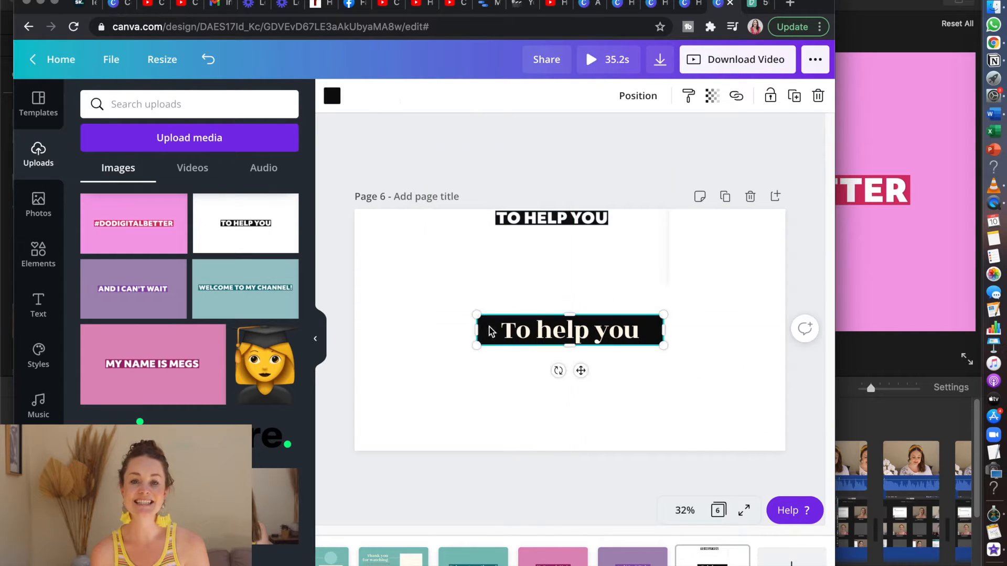
# Duplicate a title page as page 7, retitle it "#dodigitalbetter" and preview the video
pyautogui.click(725, 196)
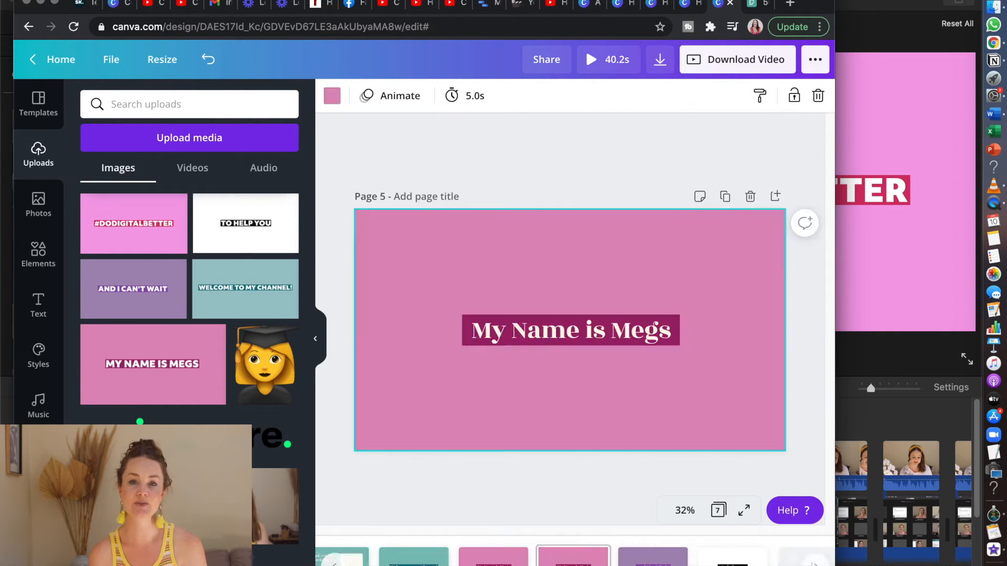
pyautogui.click(635, 335)
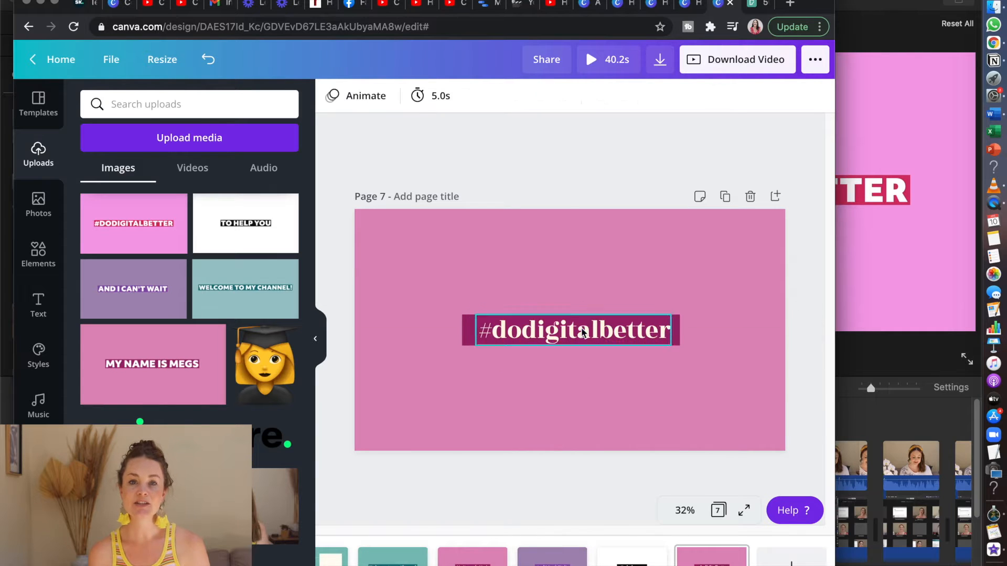
pyautogui.click(586, 62)
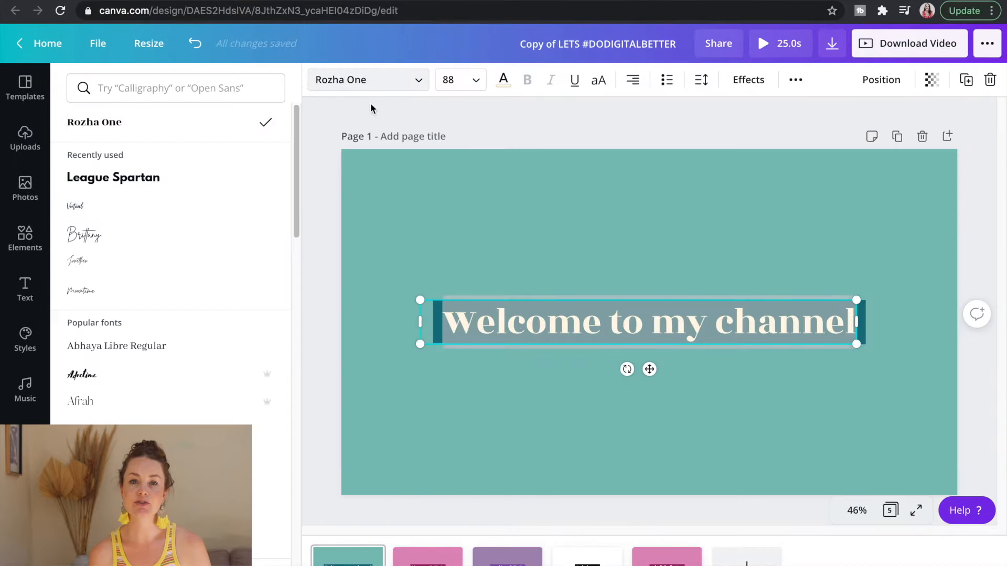
# Try script fonts on the page 1 title in the copied design, ending with Moontime at size 144
pyautogui.click(202, 236)
pyautogui.click(173, 263)
pyautogui.click(161, 289)
pyautogui.click(462, 80)
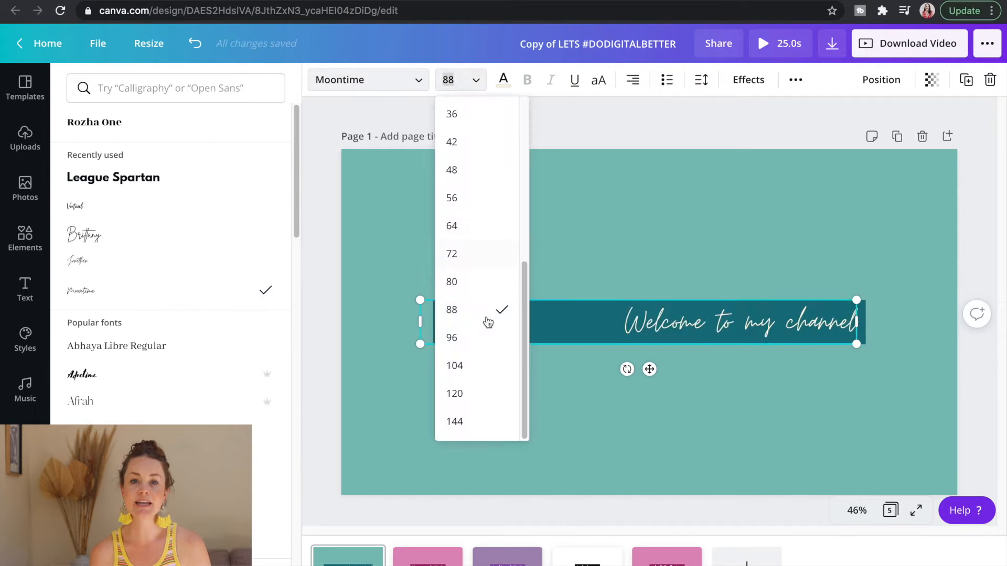
pyautogui.click(481, 420)
# Try the page 1 title as "WELCOME TO MY CHANNEL" in League Spartan at size 80, and undo the changes
pyautogui.click(212, 180)
pyautogui.doubleClick(547, 329)
pyautogui.write('WELCOME TO MY CHANNEL')
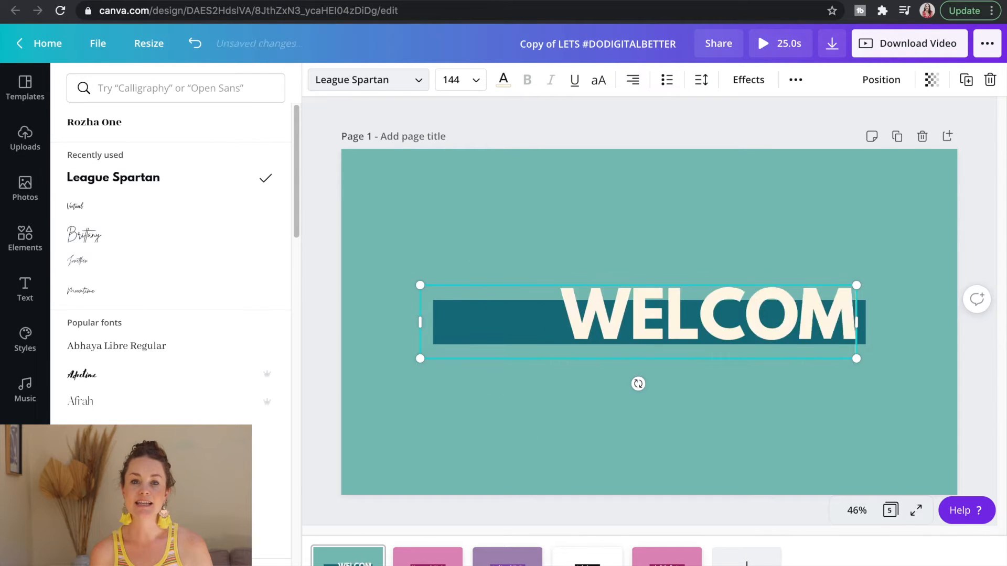
pyautogui.press('super+a')
pyautogui.click(472, 82)
pyautogui.click(464, 315)
pyautogui.moveTo(420, 322); pyautogui.dragTo(352, 321)
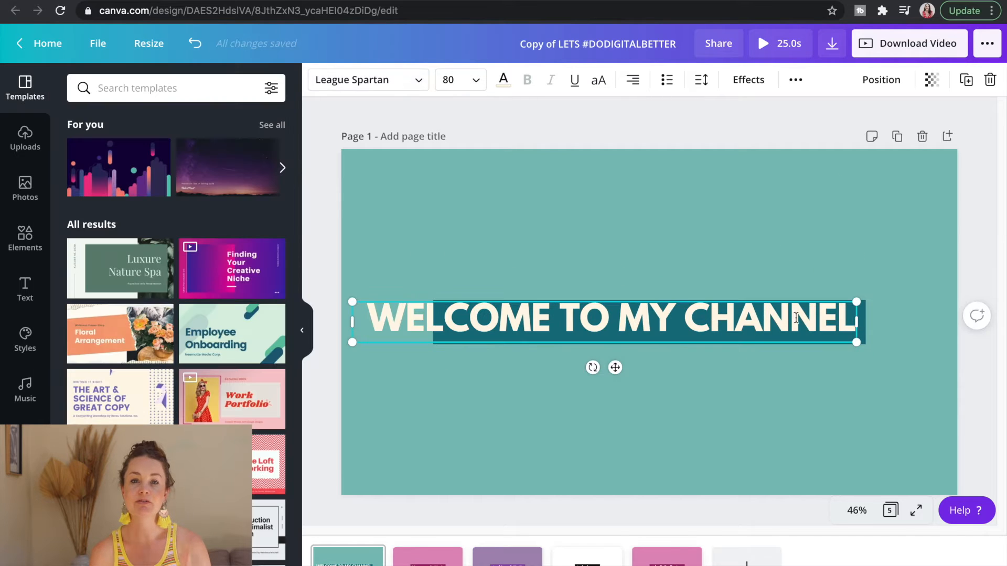
pyautogui.click(195, 43)
pyautogui.click(194, 44)
pyautogui.click(195, 43)
pyautogui.click(194, 43)
pyautogui.click(195, 44)
pyautogui.click(194, 44)
pyautogui.click(194, 44)
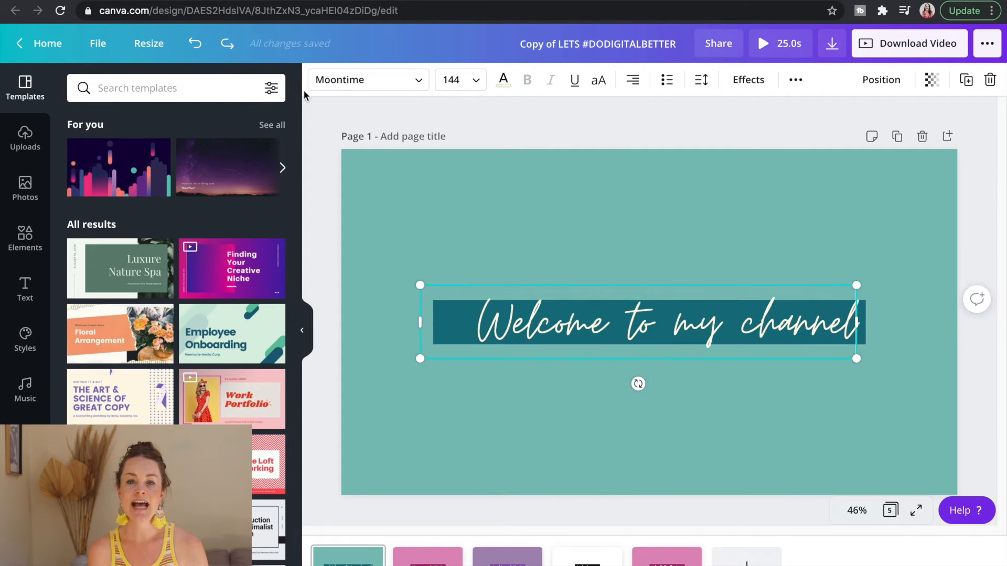
# Set the page 1 title in Rozha One at size 96 and widen its text box to fit one line
pyautogui.click(362, 82)
pyautogui.click(252, 150)
pyautogui.moveTo(420, 322); pyautogui.dragTo(348, 322)
pyautogui.click(473, 81)
pyautogui.click(465, 340)
pyautogui.doubleClick(466, 325)
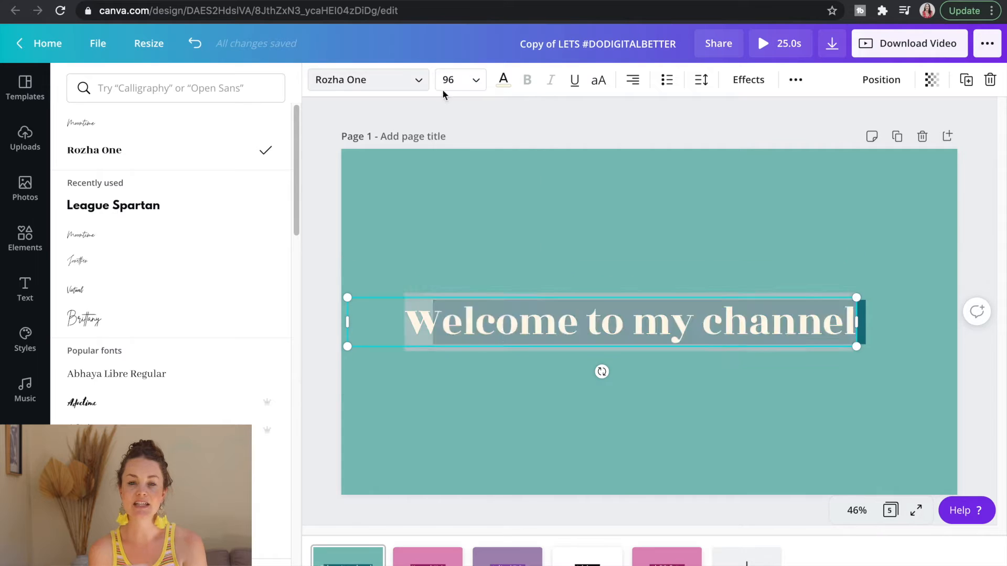
# Set the page 1 title size to 90 and extend the dark teal rectangle to surround the text
pyautogui.click(448, 80)
pyautogui.write('90')
pyautogui.press('Return')
pyautogui.click(861, 322)
pyautogui.moveTo(433, 322); pyautogui.dragTo(420, 322)
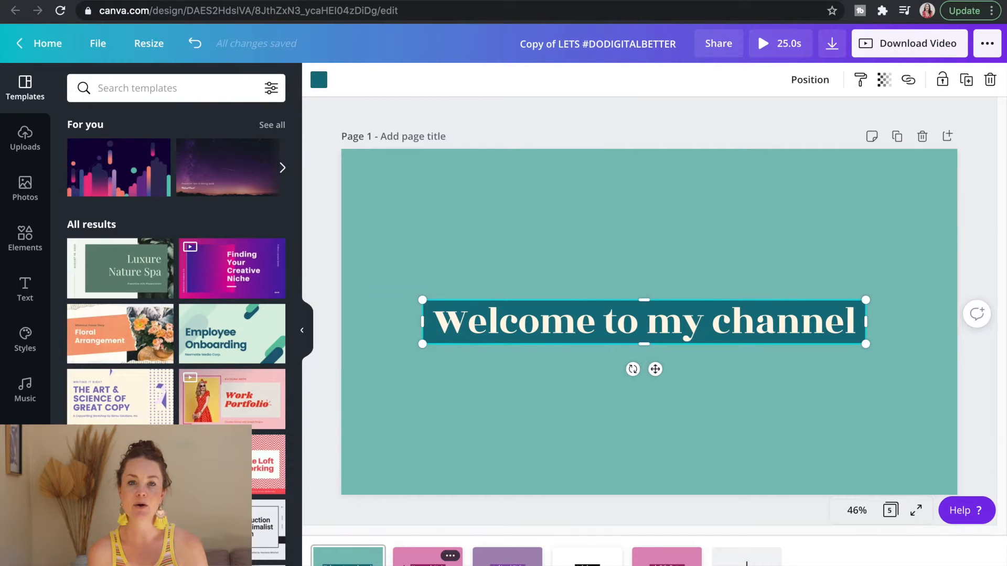
# On page 2, place a copy of the title above its banner and cut the original text down to "My name is"
pyautogui.click(427, 557)
pyautogui.click(731, 325)
pyautogui.moveTo(731, 325); pyautogui.dragTo(727, 247)
pyautogui.moveTo(700, 324); pyautogui.dragTo(777, 325)
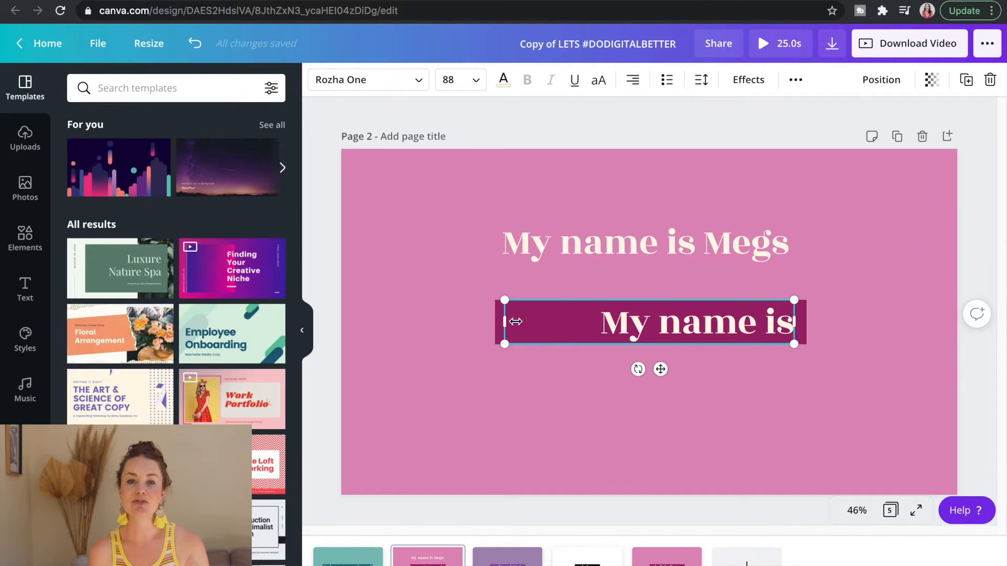
# Reduce the upper title copy to the first name in Moontime and arrange it enlarged beside "My name is" on the banner
pyautogui.doubleClick(705, 244)
pyautogui.click(368, 79)
pyautogui.click(151, 241)
pyautogui.click(676, 320)
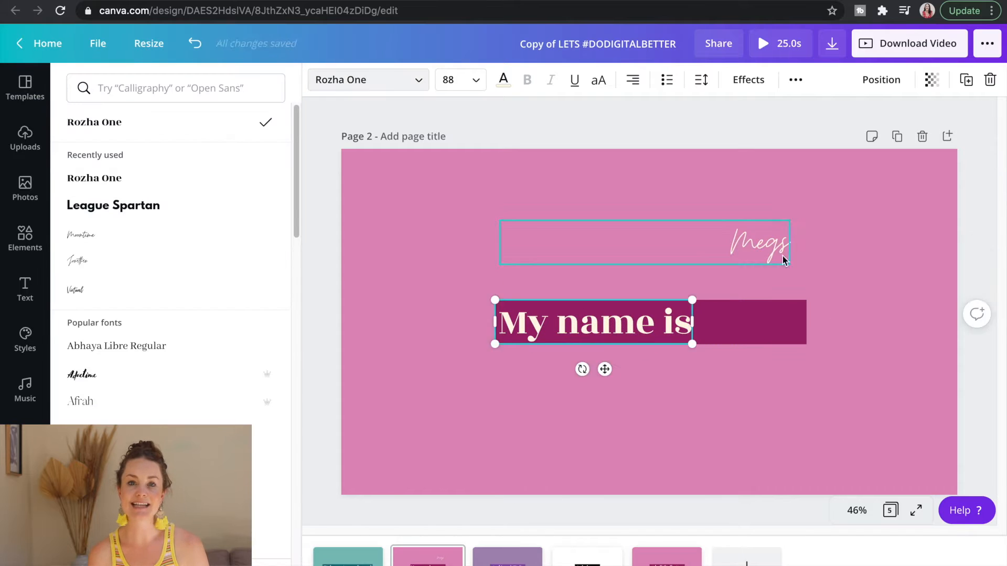
pyautogui.moveTo(823, 323); pyautogui.dragTo(837, 324)
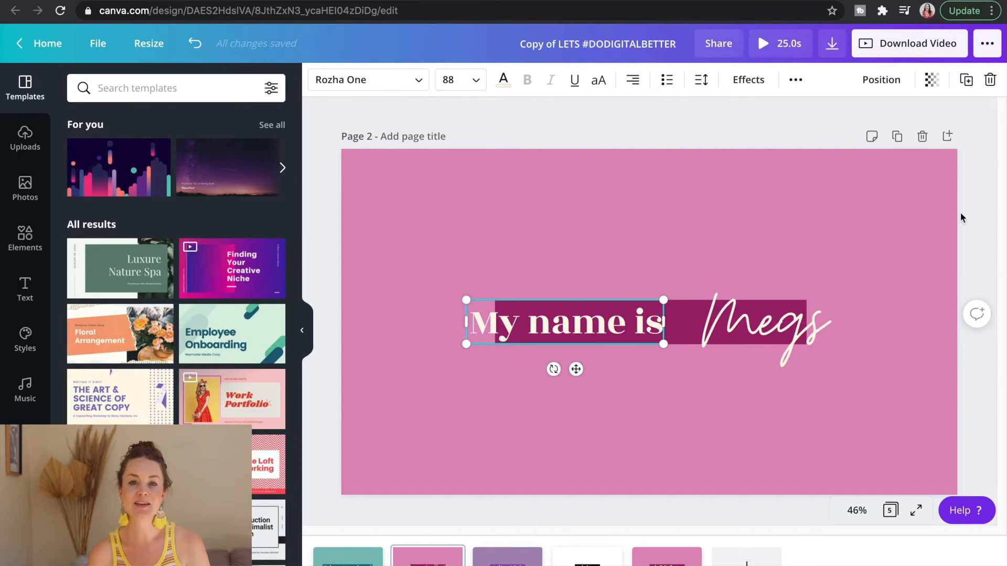
# On page 1, split "Welcome" from the title and set it in Moontime at size 173 before "to my channel"
pyautogui.moveTo(638, 321); pyautogui.dragTo(424, 317)
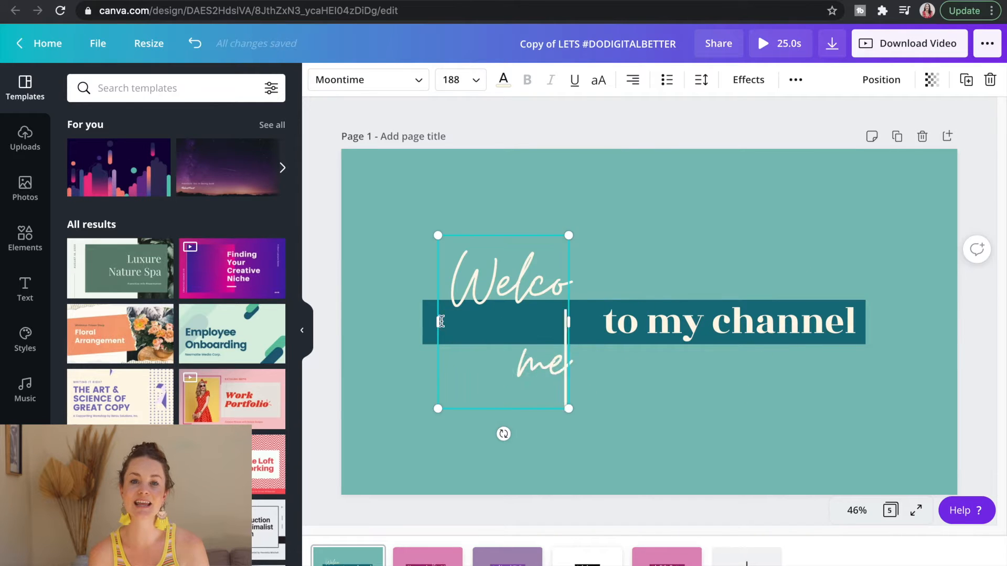
pyautogui.moveTo(440, 322); pyautogui.dragTo(373, 322)
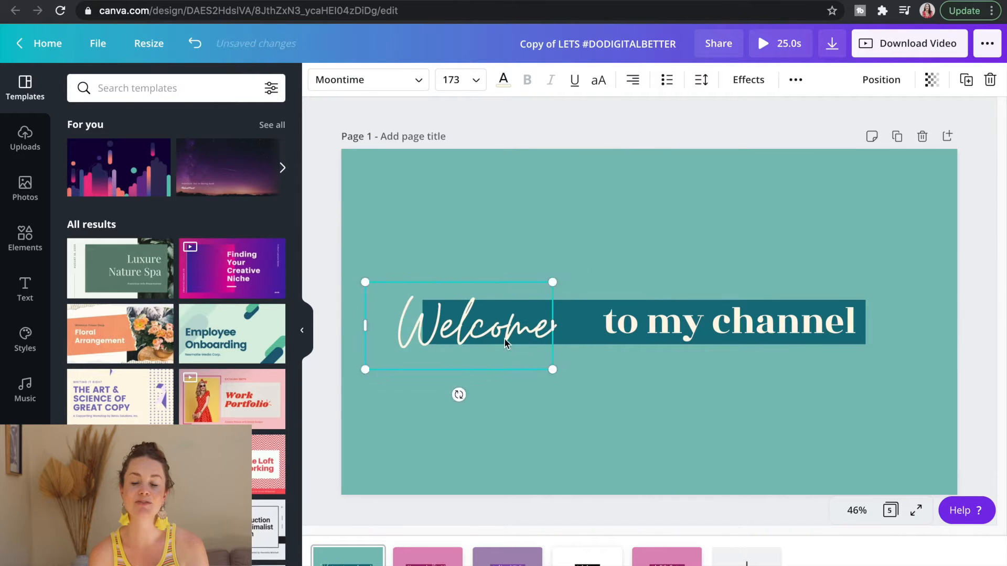
# On page 3, cut "can't wait" from the title and place it in Moontime beside "And I" on the purple banner
pyautogui.click(507, 555)
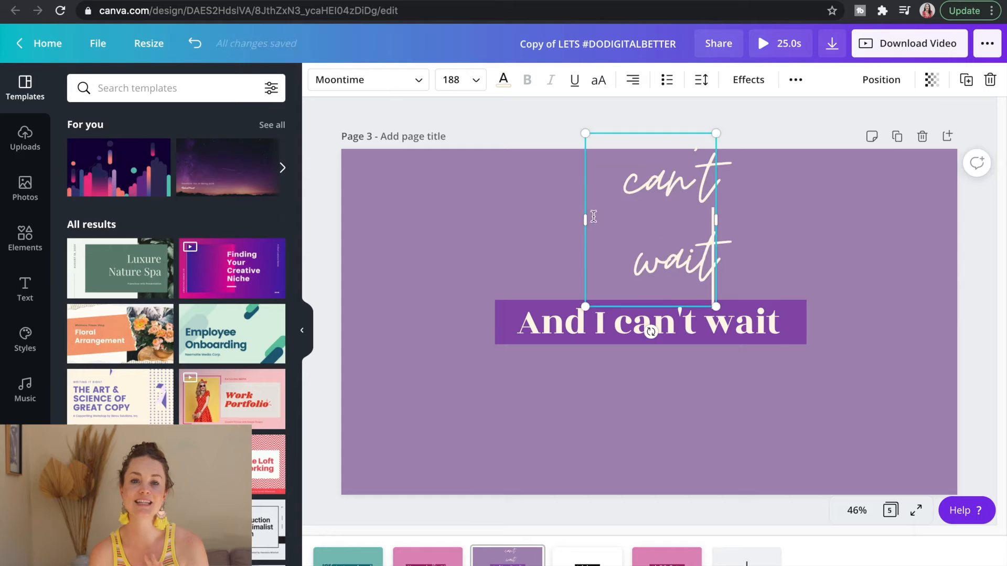
pyautogui.click(645, 323)
pyautogui.moveTo(614, 322); pyautogui.dragTo(771, 321)
pyautogui.press('BackSpace')
pyautogui.moveTo(675, 218); pyautogui.dragTo(743, 322)
pyautogui.click(551, 323)
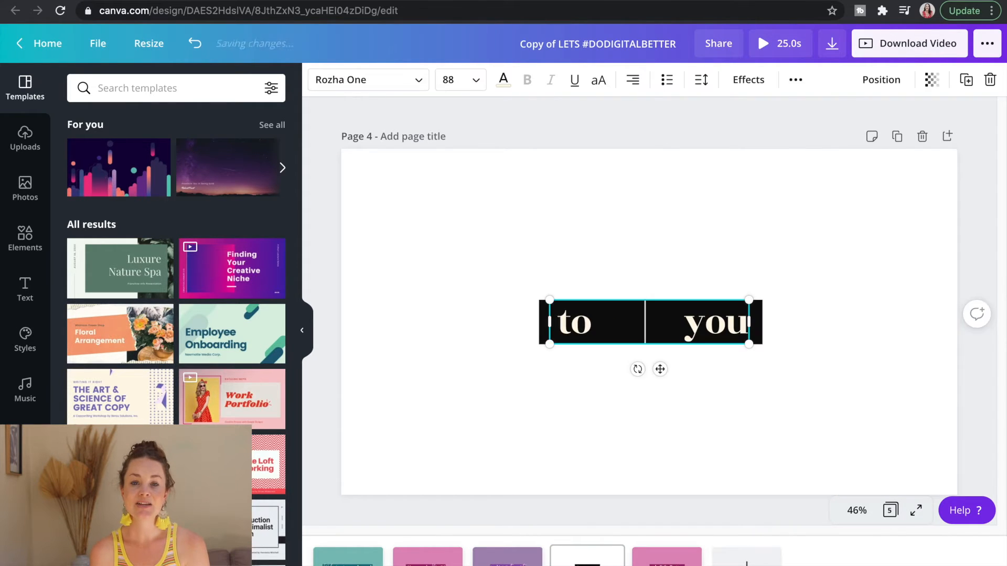
# On page 4, insert "help" in Moontime script between "to" and "you"
pyautogui.moveTo(638, 320); pyautogui.dragTo(638, 314)
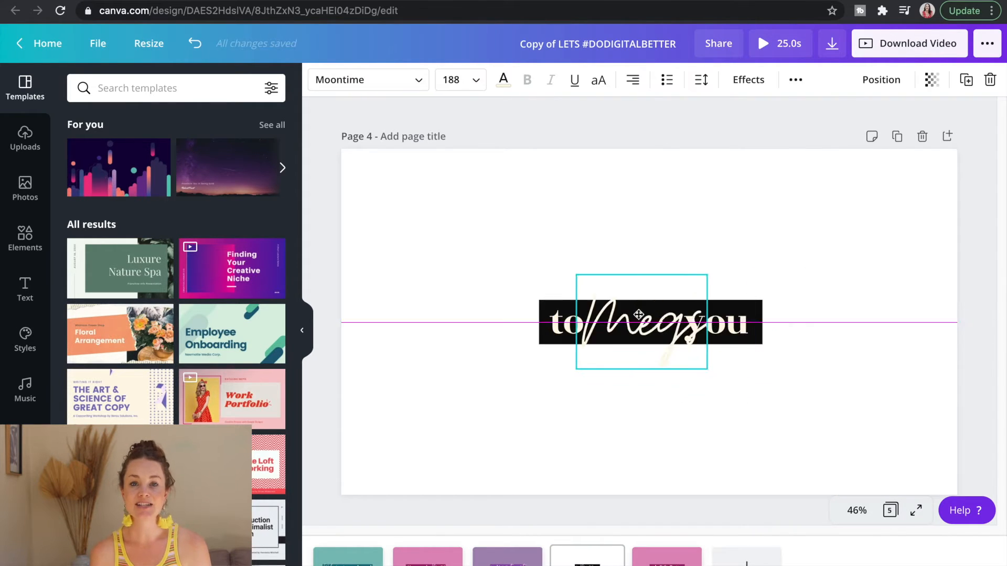
pyautogui.doubleClick(638, 315)
pyautogui.write('help')
# Widen the black rectangle on page 4 and realign "to help you" within it
pyautogui.click(544, 321)
pyautogui.moveTo(539, 322); pyautogui.dragTo(508, 322)
pyautogui.moveTo(566, 324); pyautogui.dragTo(538, 323)
pyautogui.click(637, 322)
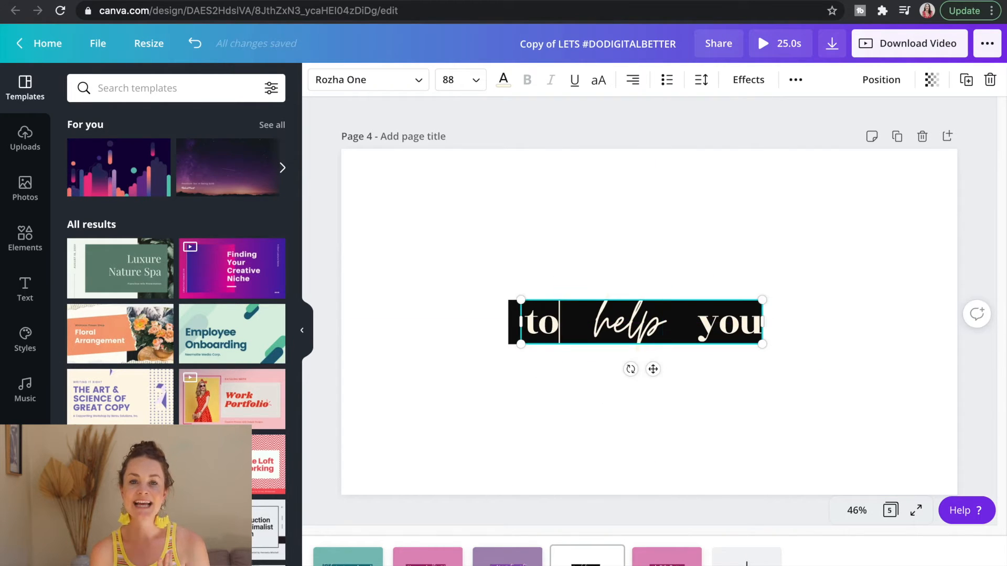
pyautogui.moveTo(762, 322); pyautogui.dragTo(720, 326)
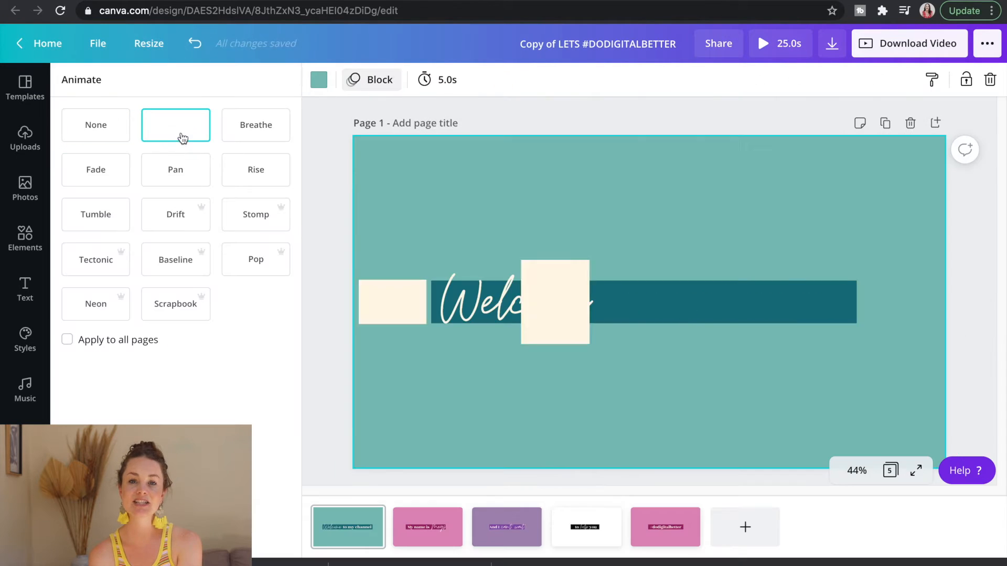
# Try the Fade, Rise, Scrapbook and Baseline page animations on the title pages
pyautogui.click(124, 175)
pyautogui.click(252, 172)
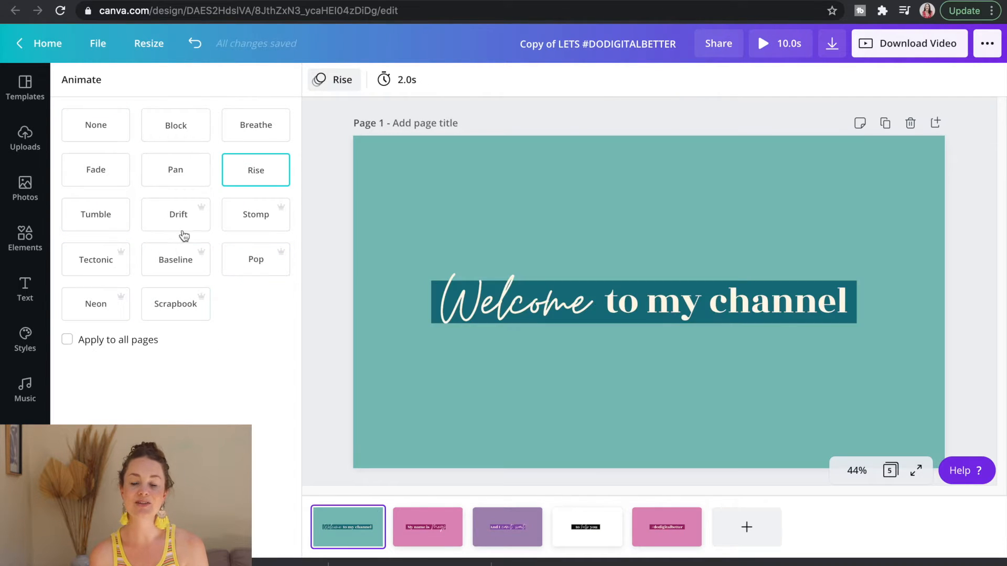
pyautogui.click(160, 265)
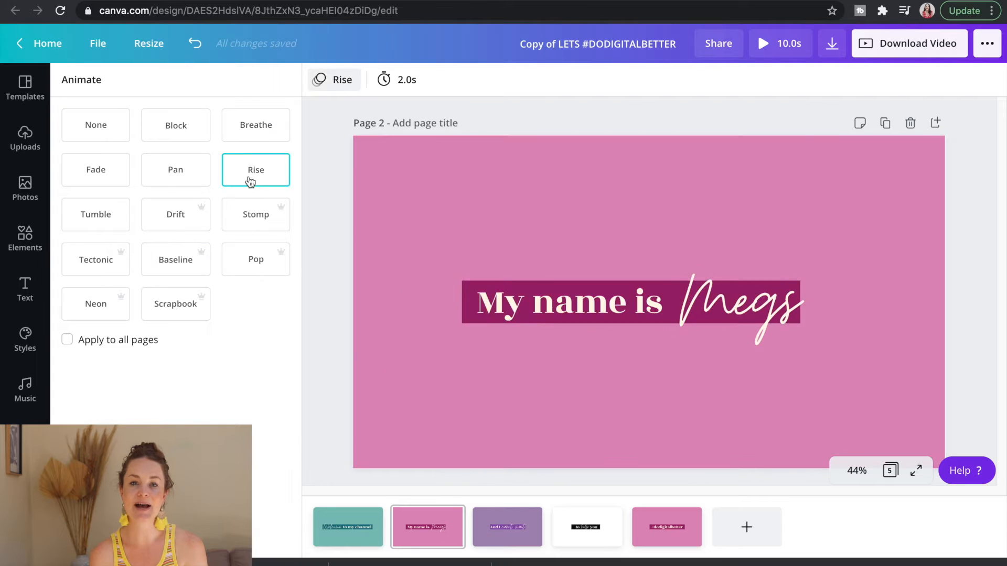
pyautogui.click(179, 263)
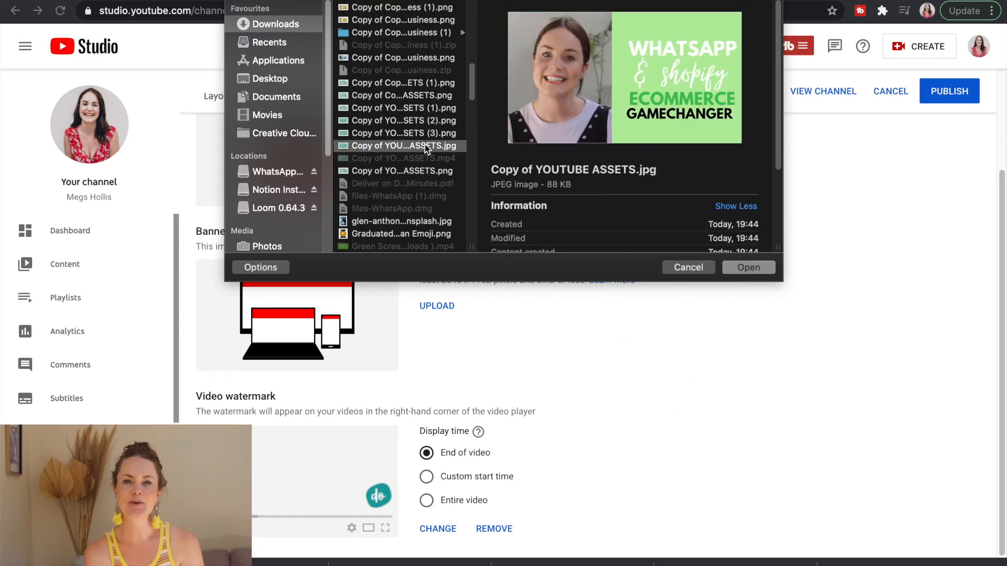
pyautogui.press('Up')
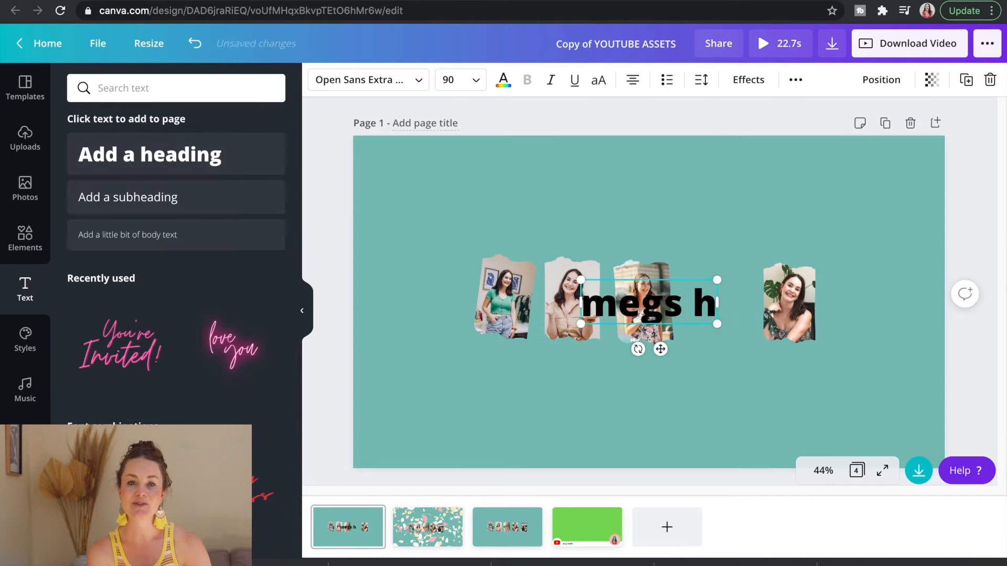
# Add the script line "new videos every week" on a magenta banner under the channel name and download the video
pyautogui.click(129, 233)
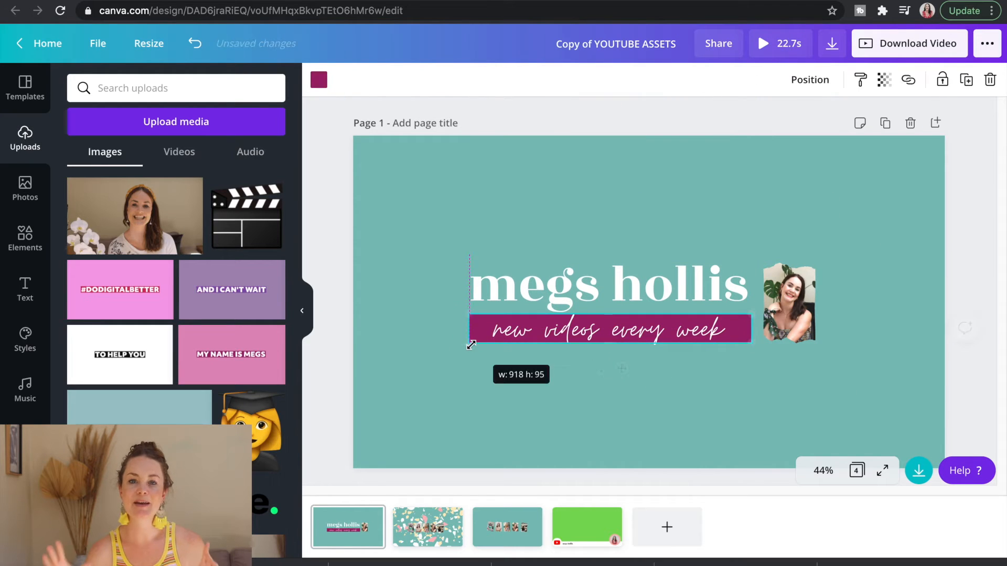
pyautogui.click(901, 47)
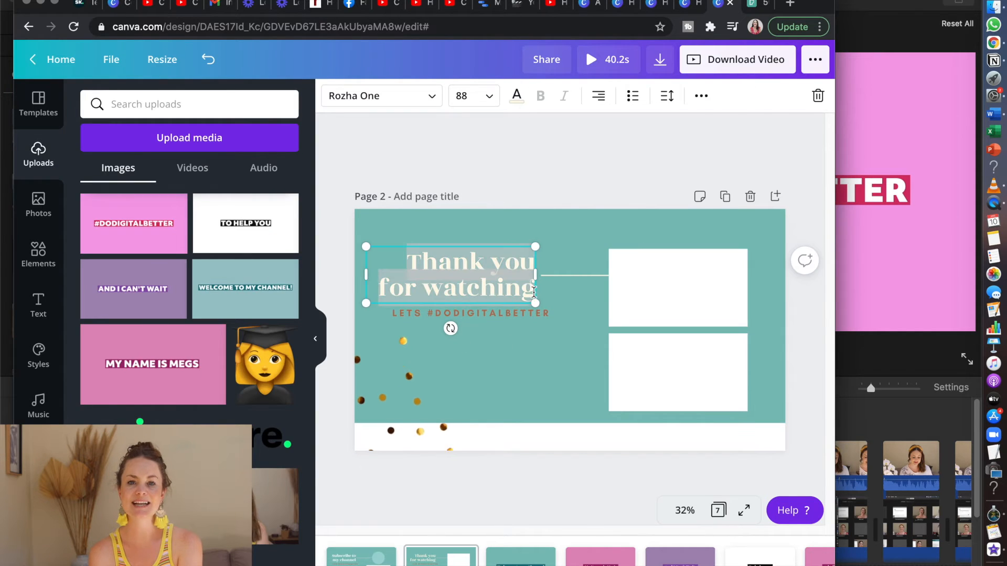
# Recolour the "LETS #DODIGITALBETTER" line magenta on the "Thank you for watching" end card
pyautogui.click(451, 169)
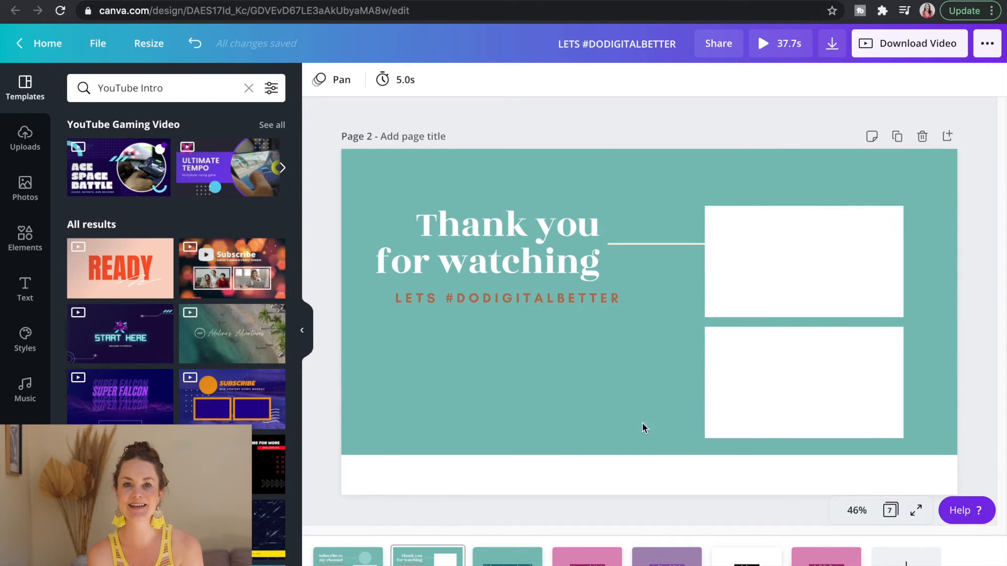
pyautogui.click(508, 298)
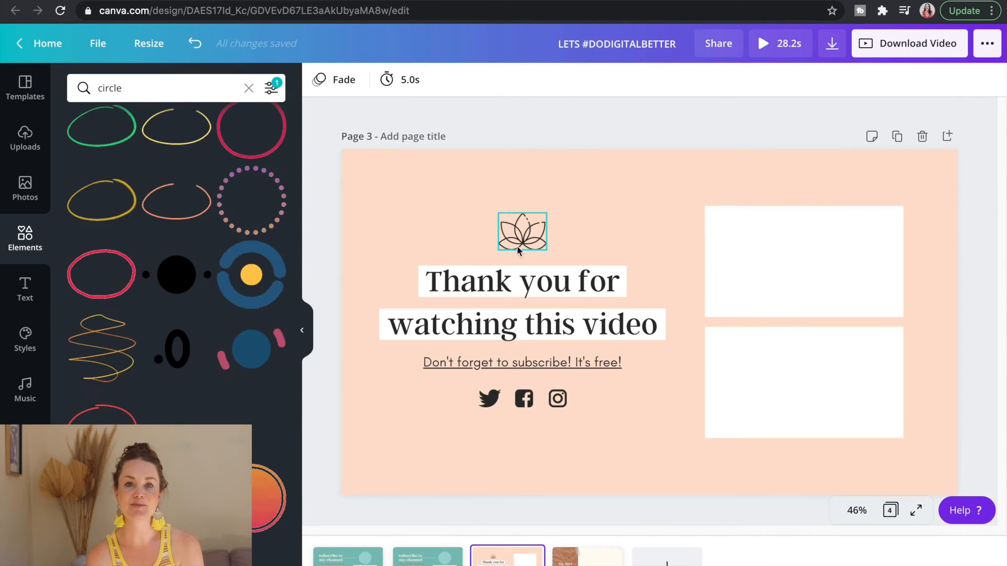
# Delete the title pages following the two end cards and return to the "Subscribe to my channel" card
pyautogui.click(494, 403)
pyautogui.press('Delete')
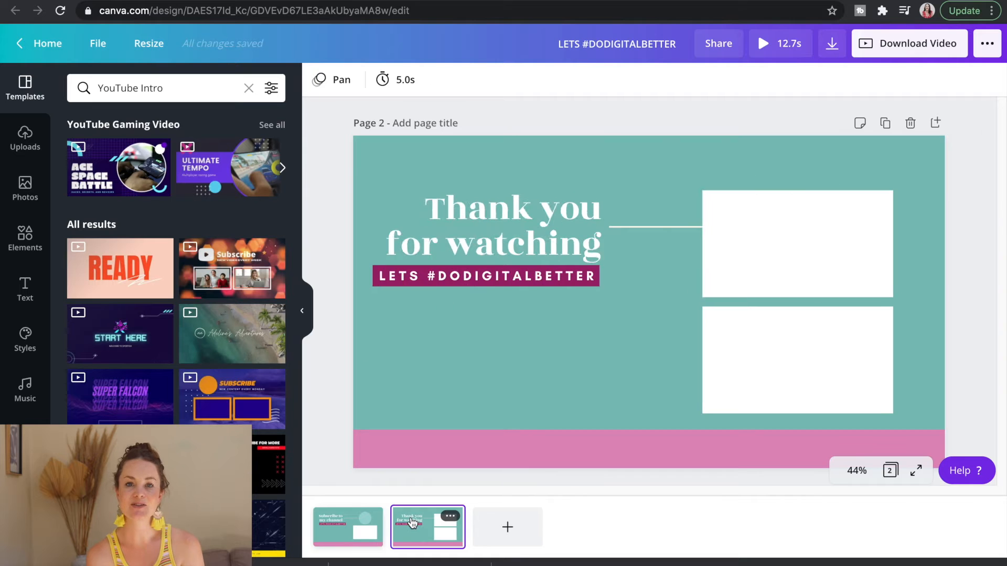
pyautogui.click(348, 534)
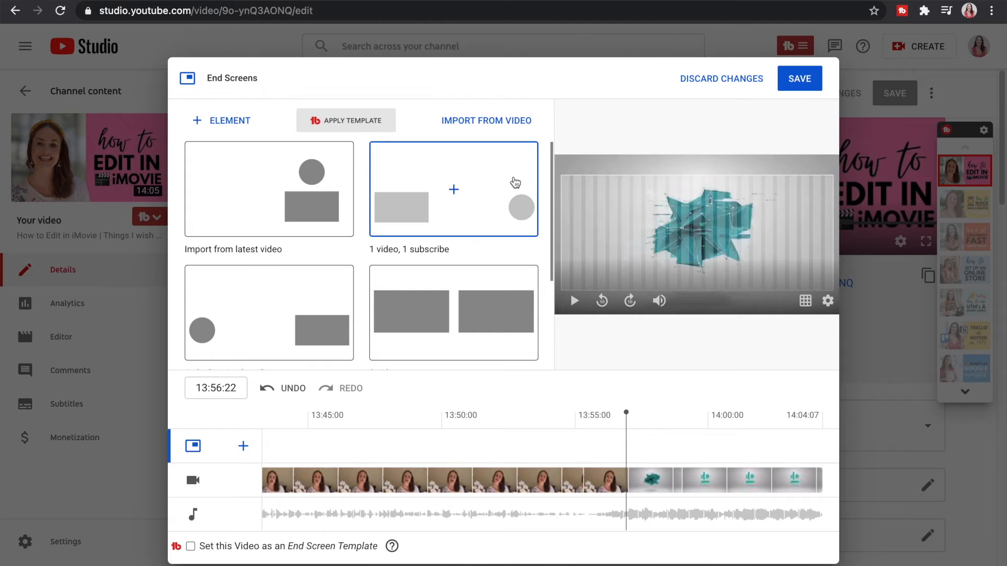
# Browse the end screen layout templates for the video in YouTube Studio
pyautogui.scroll(-3, 515, 182)
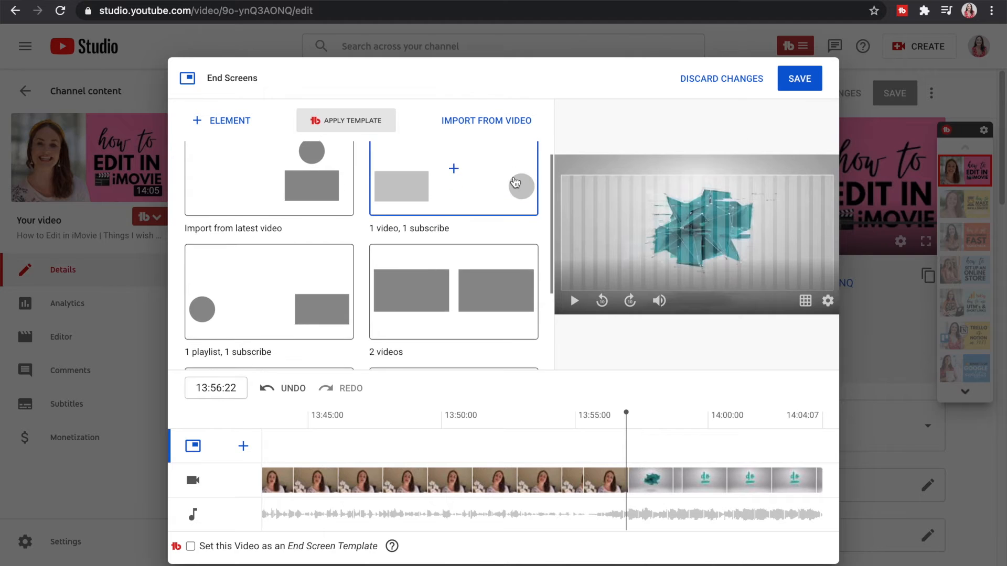